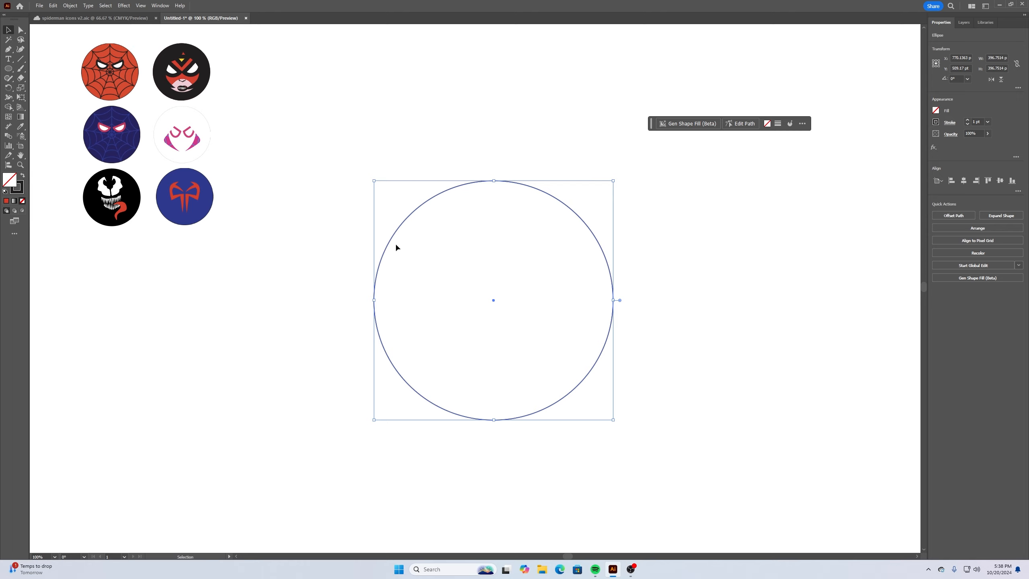
Shift the large circle slightly and attach all six character icons to its path with the Objects on Path tool
left_click_drag(538, 191, 526, 187)
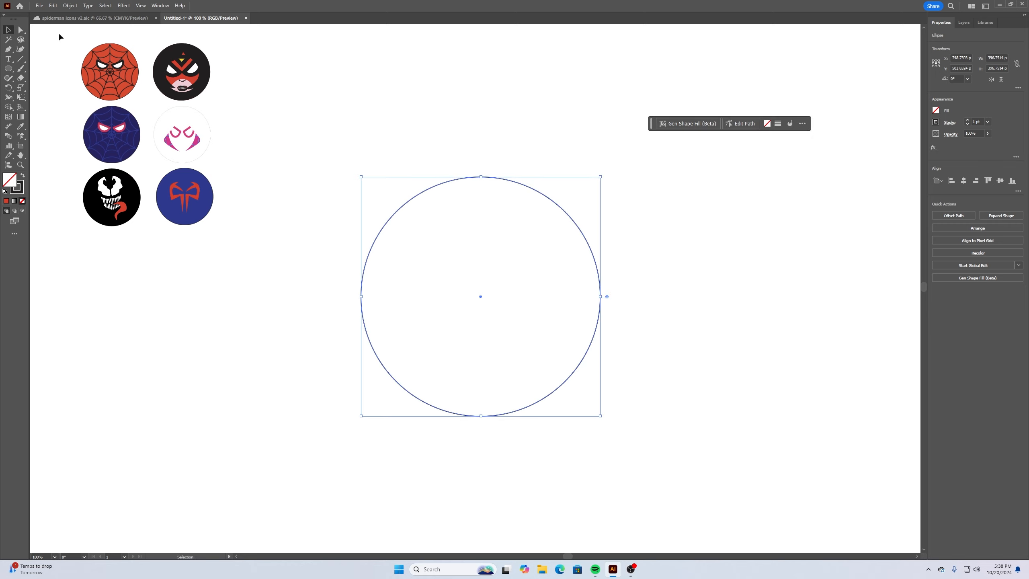
left_click_drag(52, 31, 249, 262)
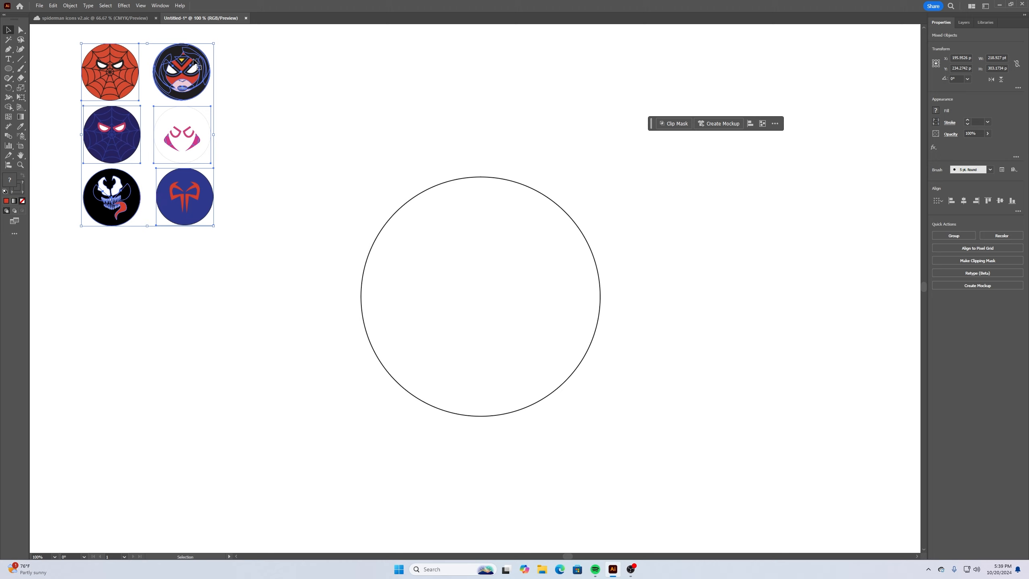
left_click(249, 85)
left_click(201, 75)
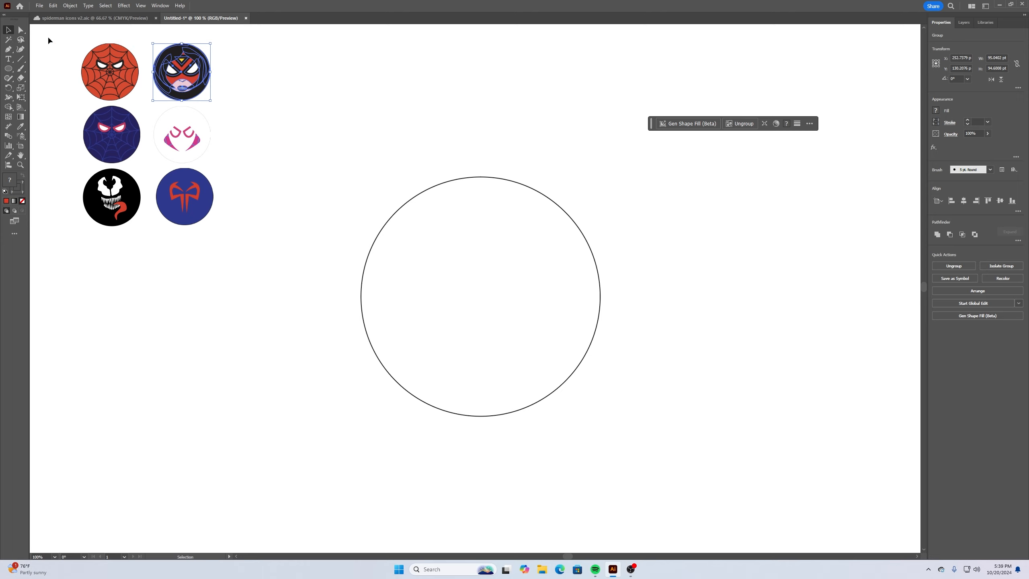
left_click_drag(48, 35, 265, 269)
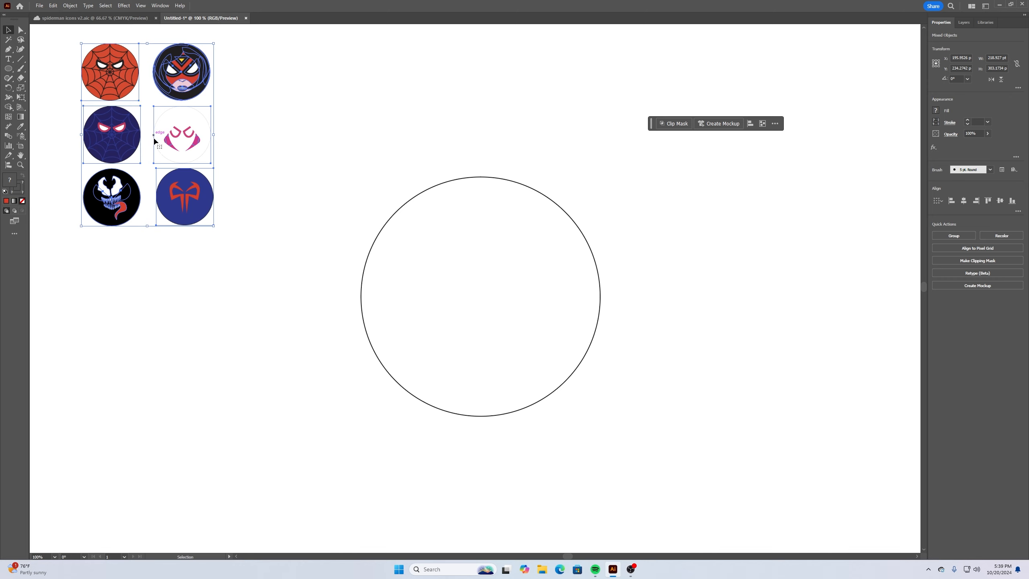
left_click(240, 140)
left_click_drag(59, 33, 246, 261)
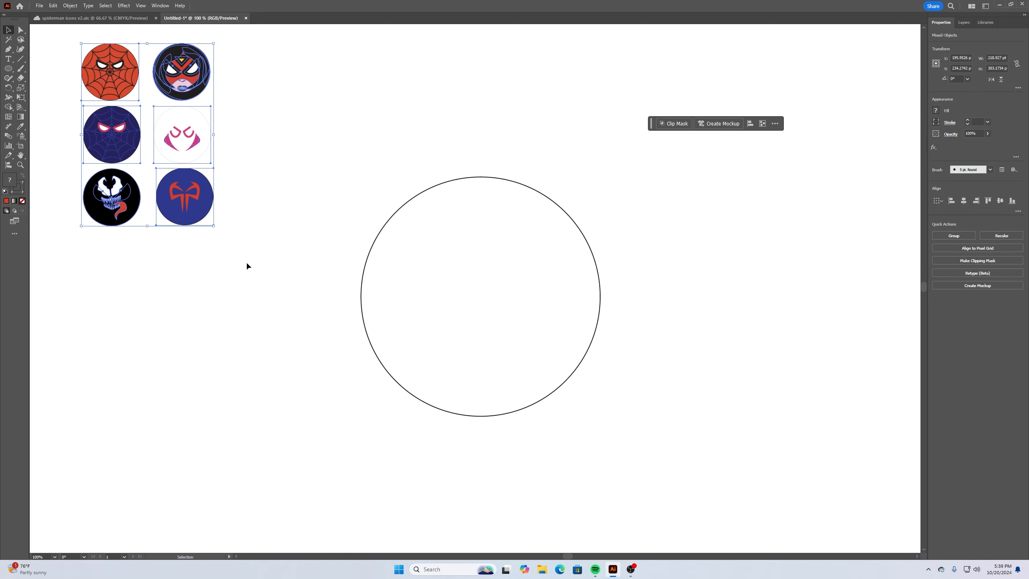
left_click(7, 165)
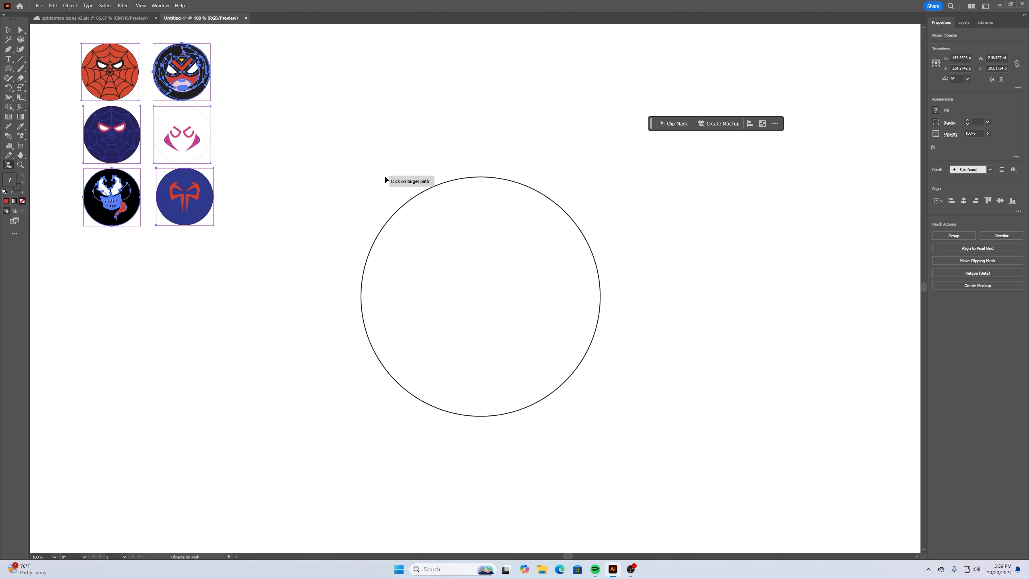
left_click(402, 208)
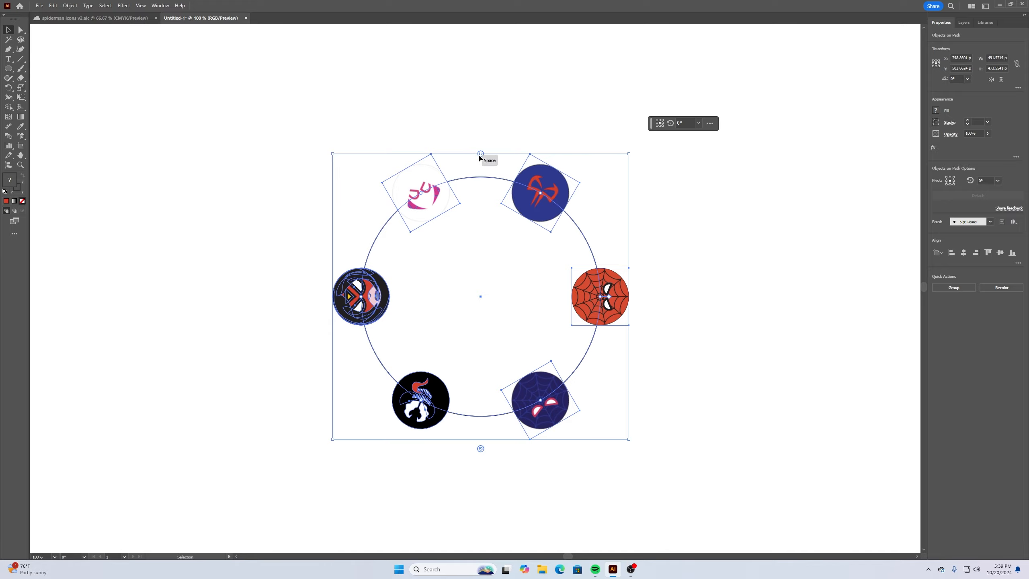
Try adjusting the icons' spacing along the circle and rotate them on the path to about 133.5°
left_click_drag(479, 158, 529, 201)
mouse_move(481, 448)
left_mouse_down()
mouse_move(514, 433)
mouse_move(462, 442)
mouse_move(490, 438)
left_mouse_up()
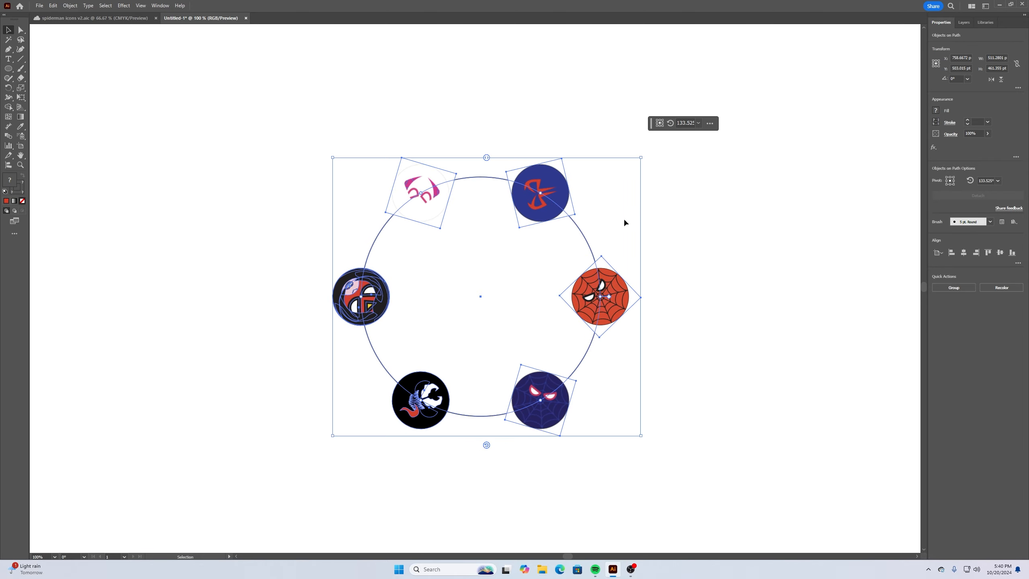
Try different attachment points for the icons on the circle path, ending with the centre point
left_click(659, 123)
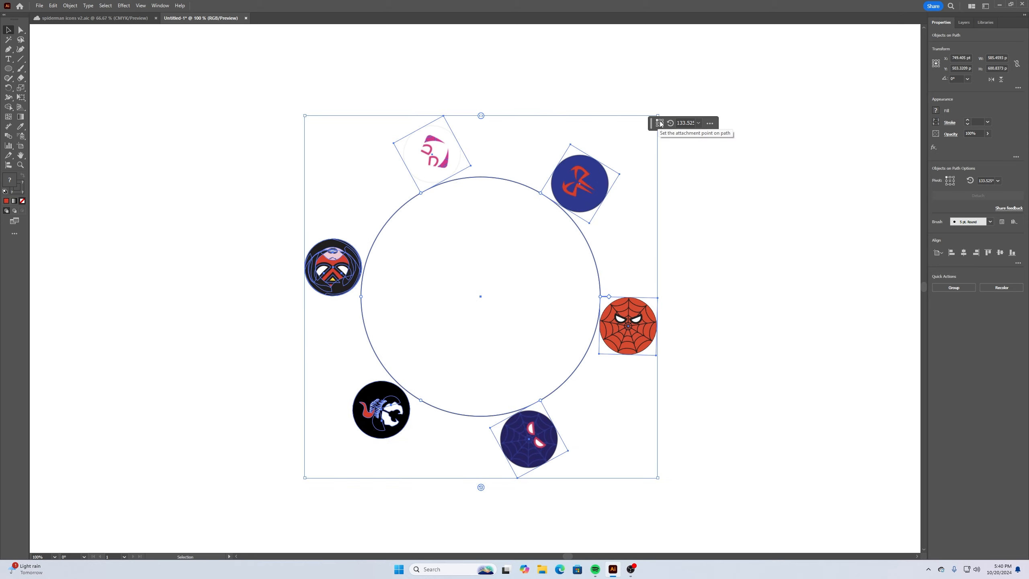
left_click(659, 124)
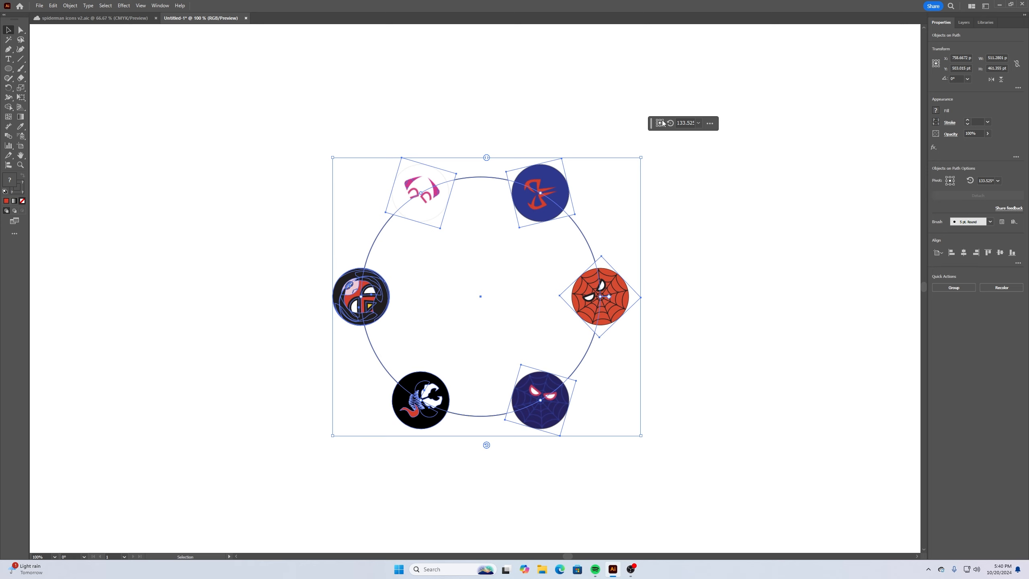
left_click(660, 124)
left_click(661, 124)
Adjust the icons' spacing on the circle and rotate them on the path to about 209.8°
mouse_move(487, 159)
left_mouse_down()
mouse_move(470, 162)
mouse_move(492, 167)
left_mouse_up()
left_click_drag(486, 445, 485, 444)
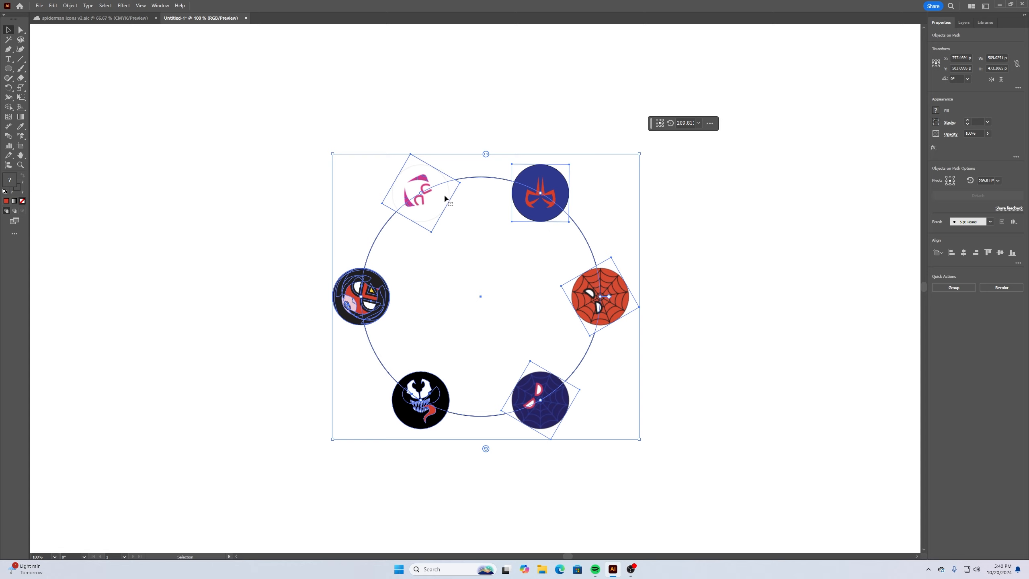
left_click(276, 175)
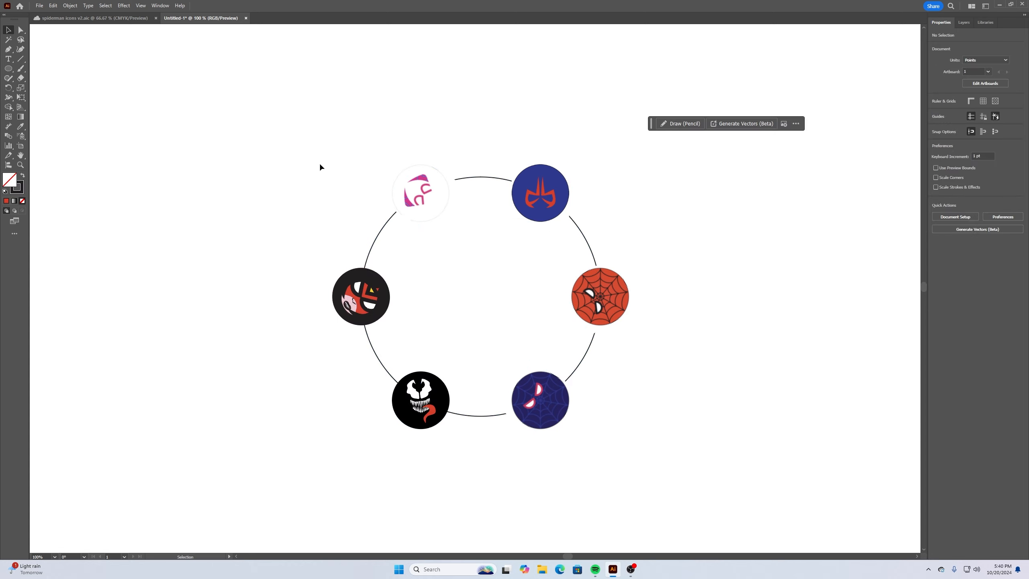
Expand the objects-on-path arrangement and ungroup it into separate icons and circle
left_click(417, 188)
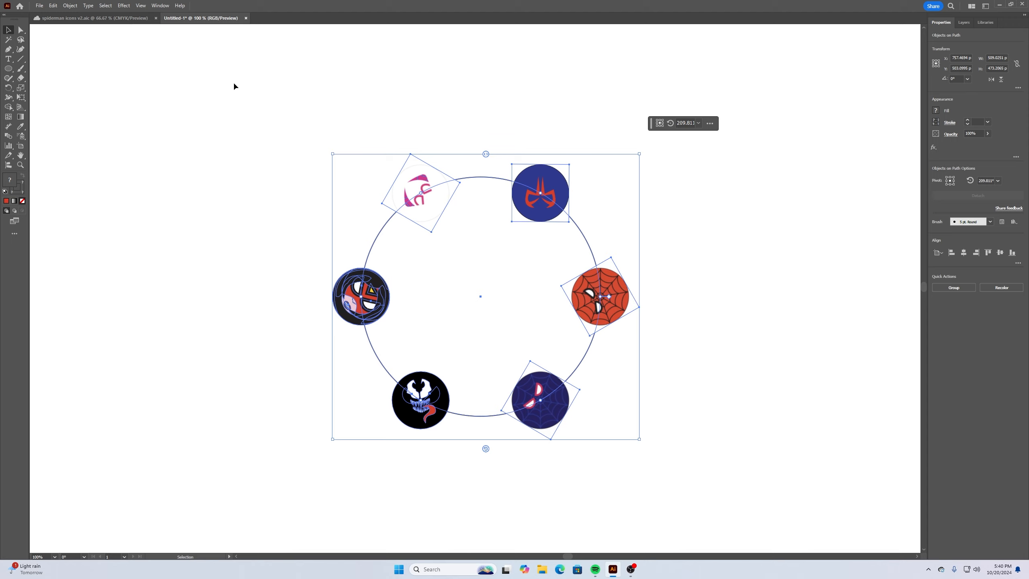
left_click(70, 5)
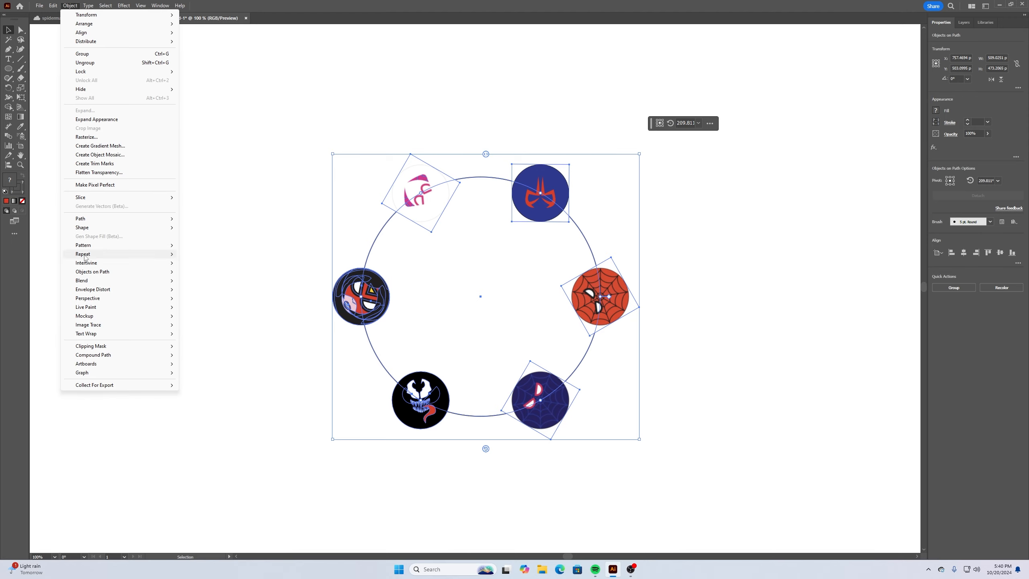
mouse_move(124, 274)
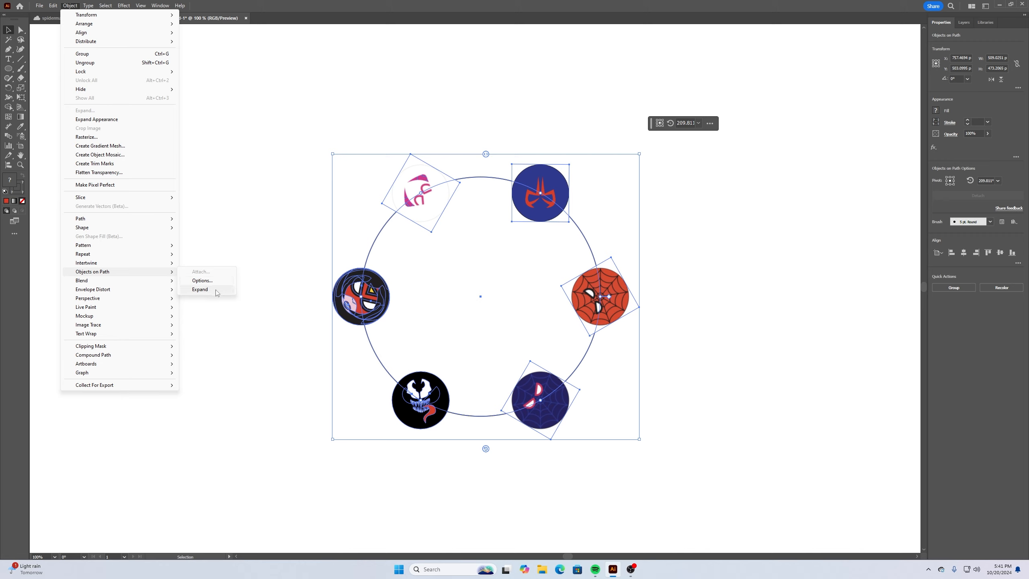
left_click(200, 289)
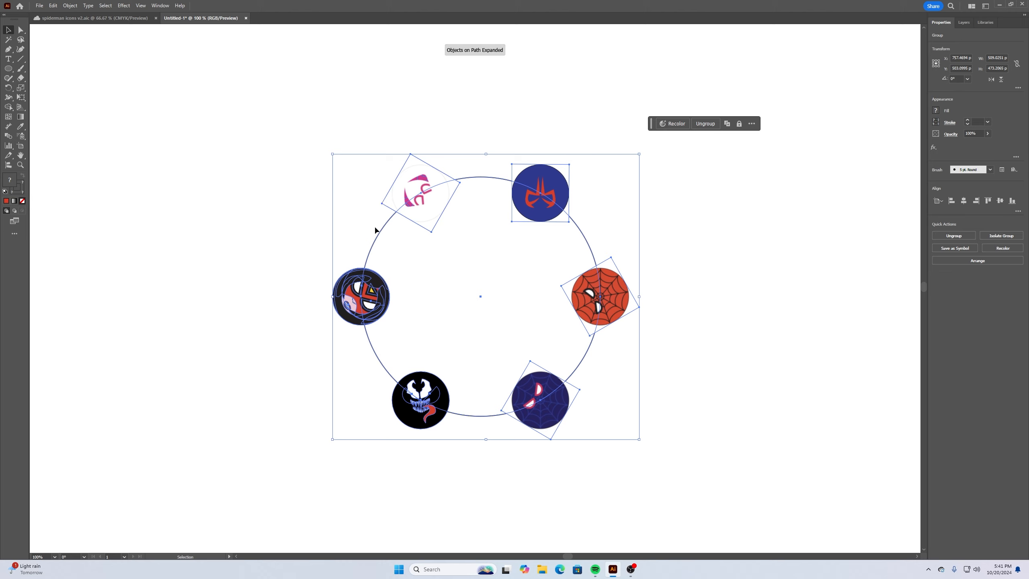
left_click(955, 237)
left_click(834, 252)
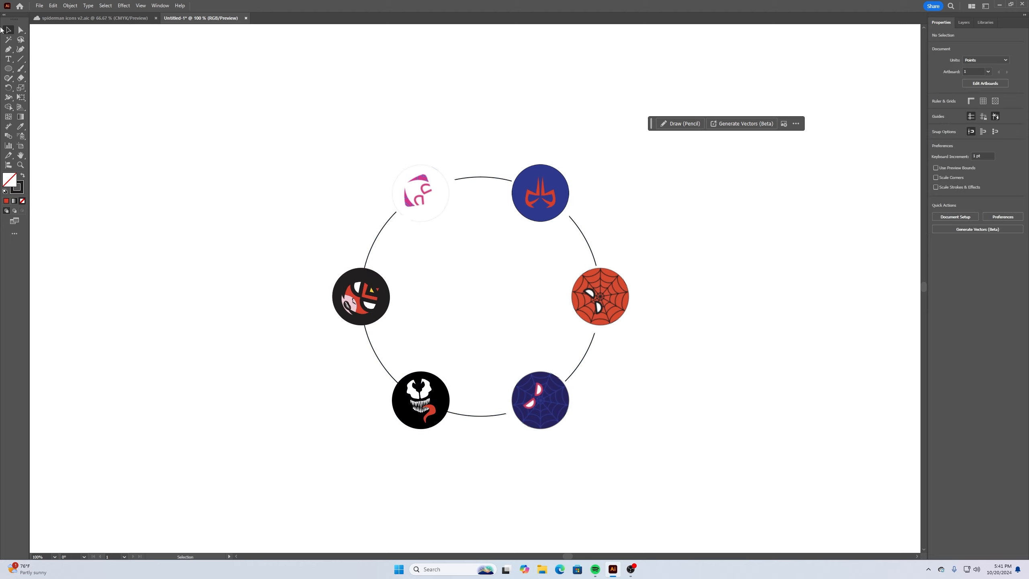
Rotate the blue icon with the red mask, the white-and-pink icon and the black-and-red masked woman icon upright
left_click(555, 182)
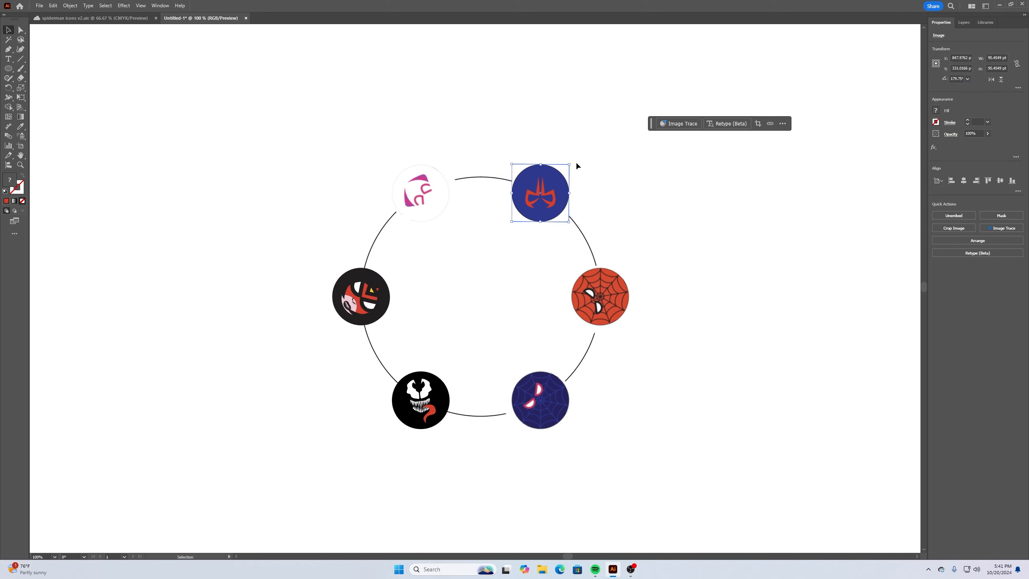
left_click_drag(572, 162, 501, 232)
left_click(437, 210)
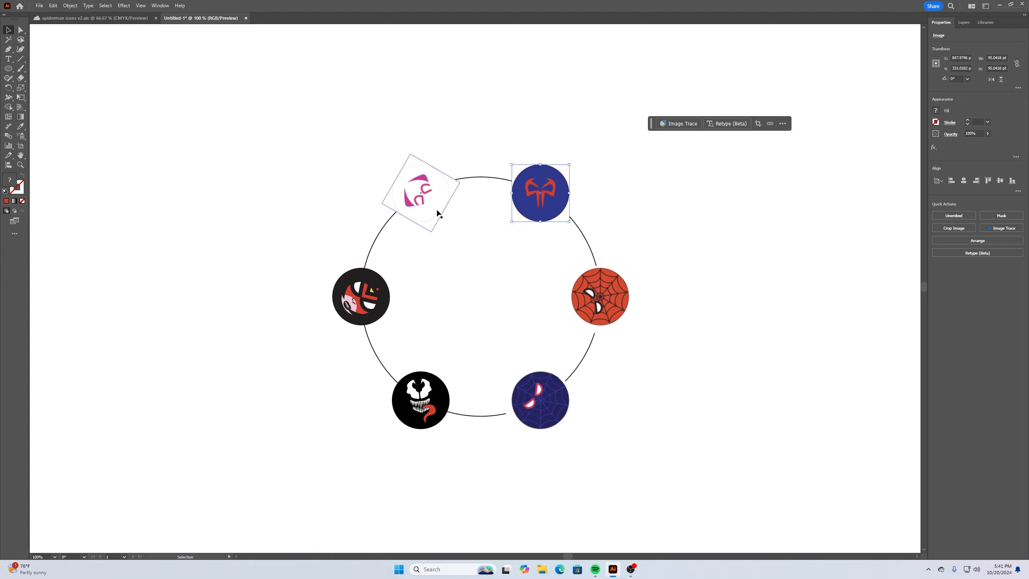
left_click_drag(433, 235, 447, 166)
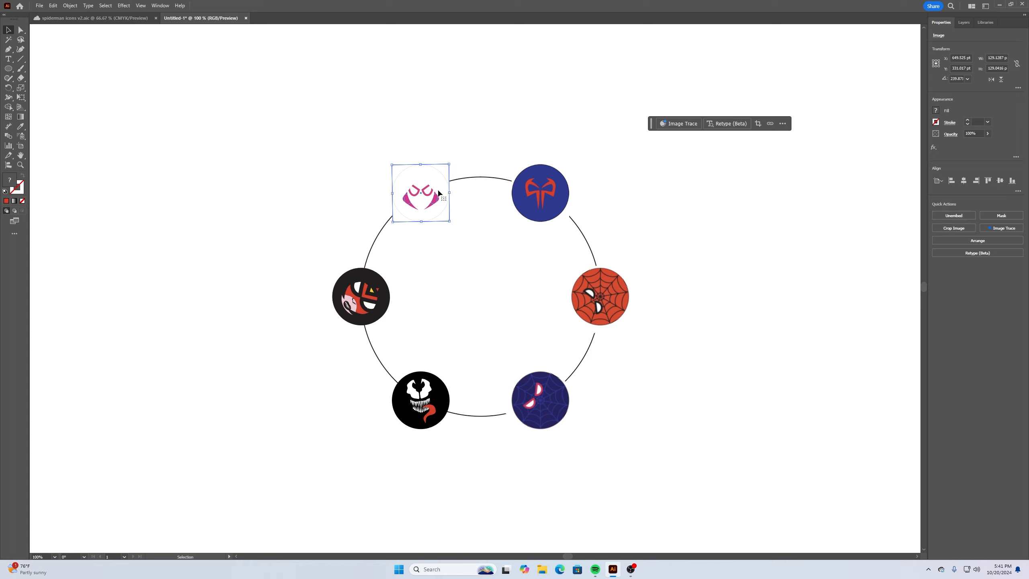
left_click(373, 318)
left_click_drag(349, 340, 387, 323)
Rotate the red web icon and the dark blue web icon upright, and fine-tune the Venom icon's rotation
left_click(571, 299)
left_click(572, 299)
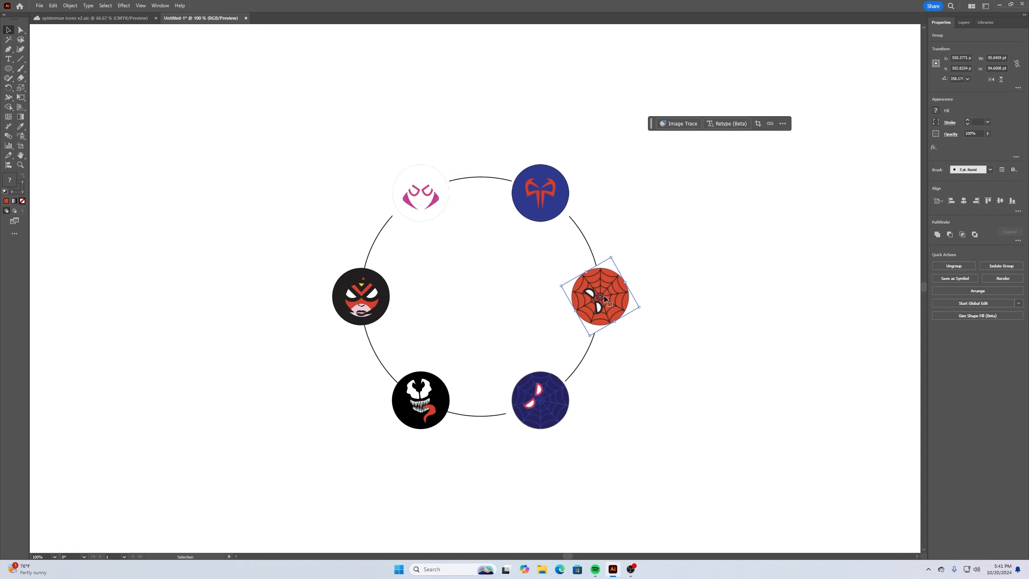
mouse_move(645, 308)
left_mouse_down()
mouse_move(647, 326)
mouse_move(632, 337)
mouse_move(600, 340)
mouse_move(572, 322)
left_mouse_up()
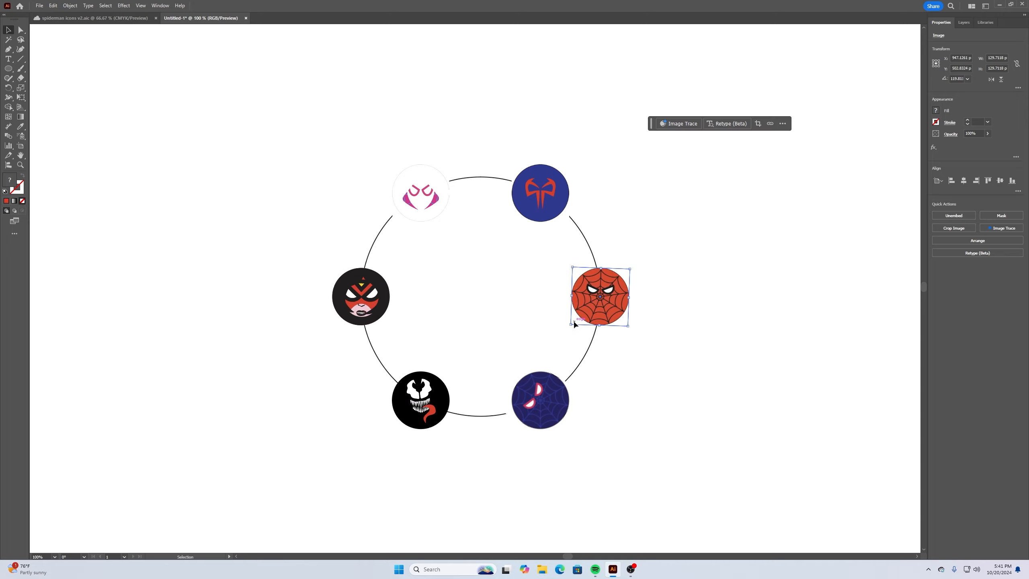
left_click(540, 403)
left_click_drag(586, 389, 563, 424)
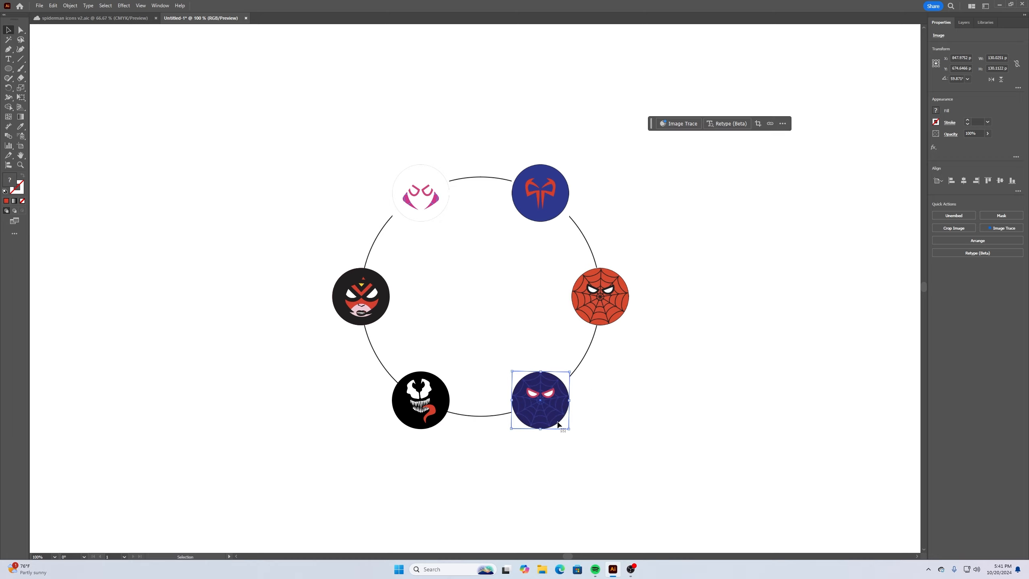
left_click(444, 406)
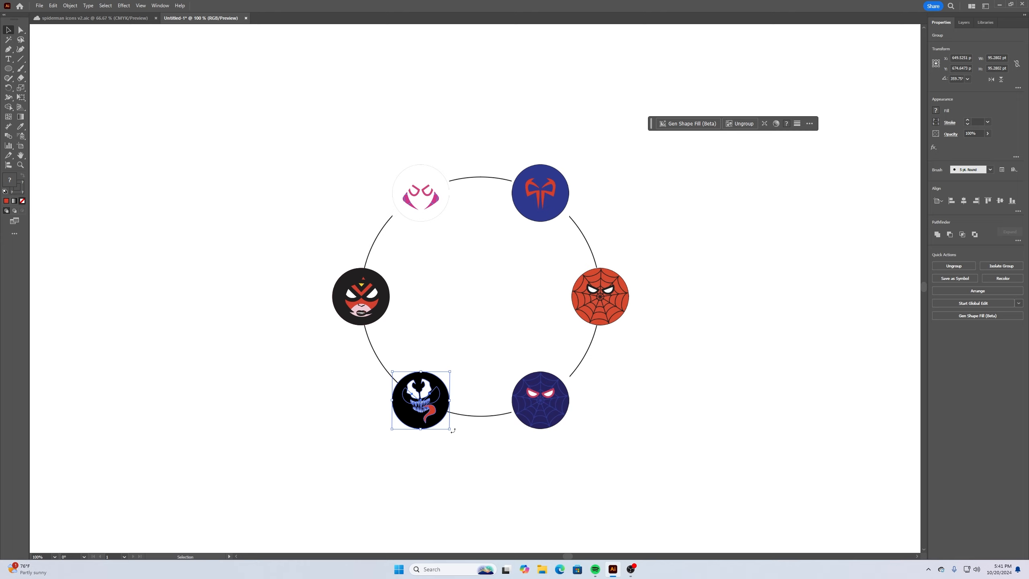
left_click_drag(453, 431, 453, 432)
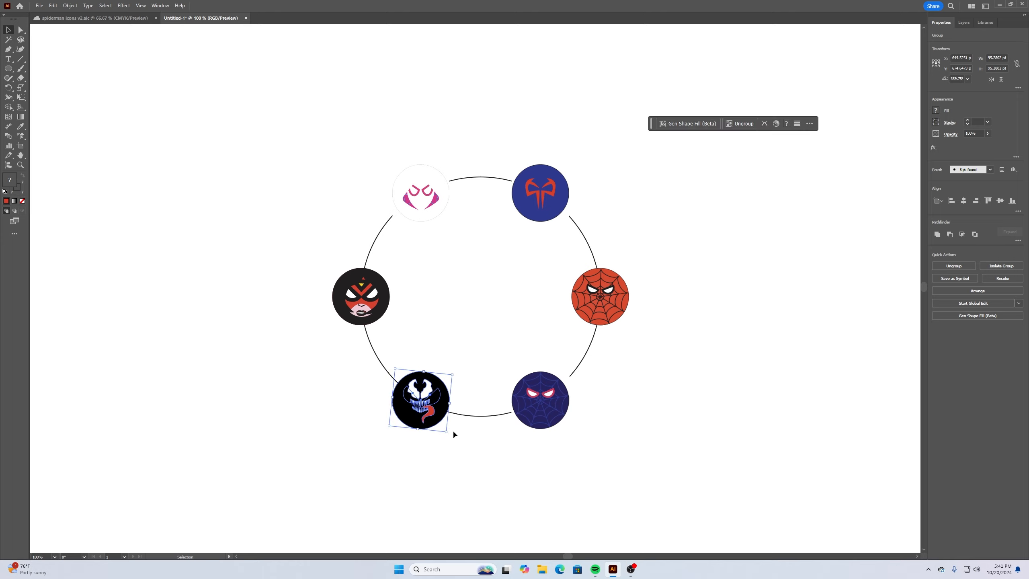
left_click(692, 348)
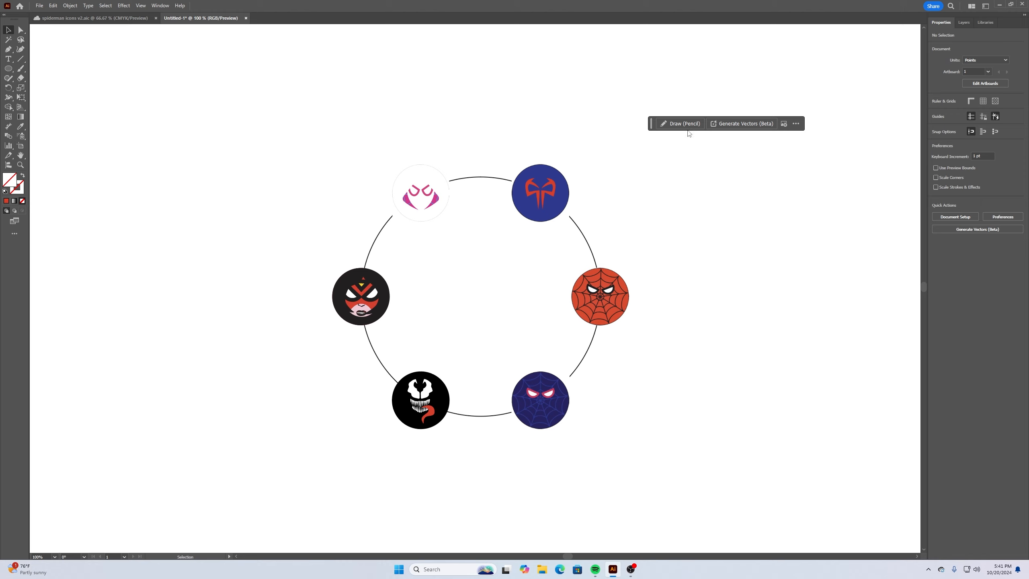
Set the large circle's stroke to None so only the icons remain
left_click(588, 228)
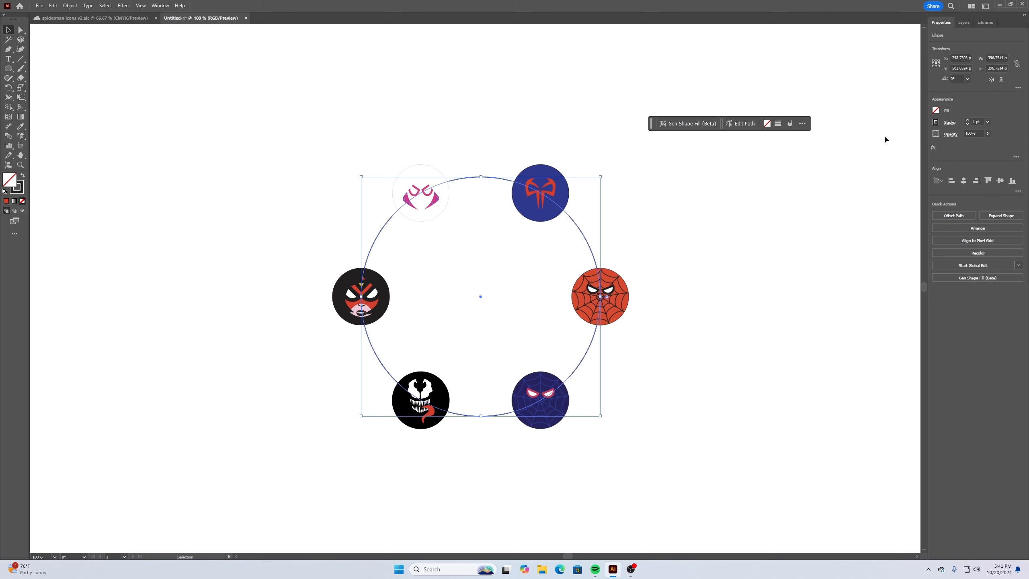
left_click(936, 123)
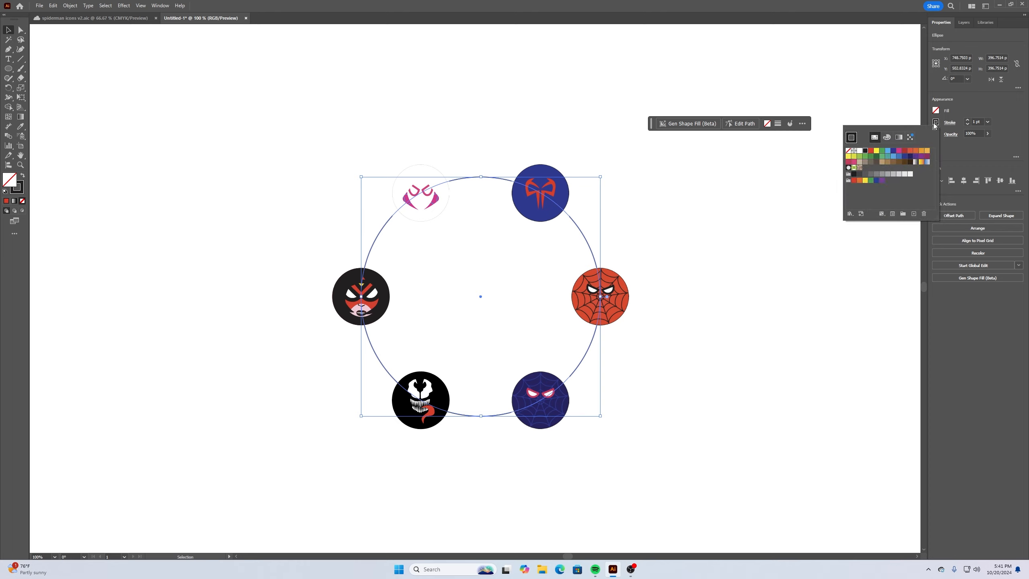
left_click(849, 151)
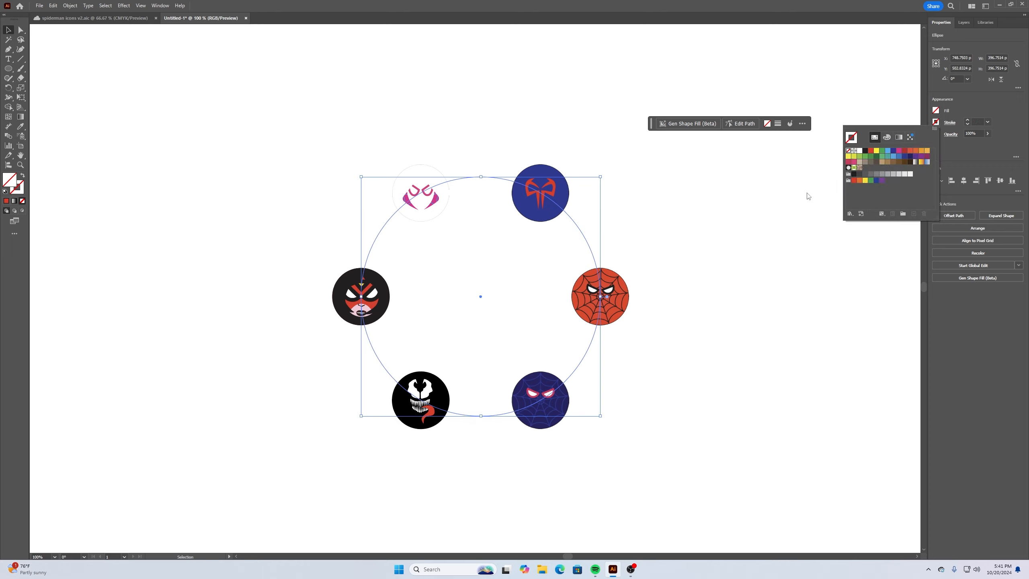
left_click(761, 222)
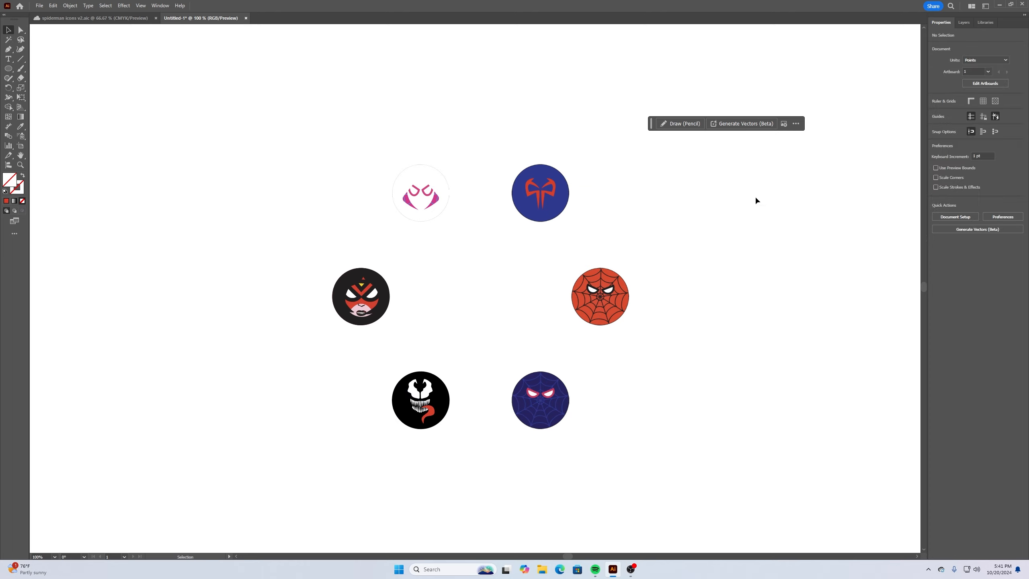